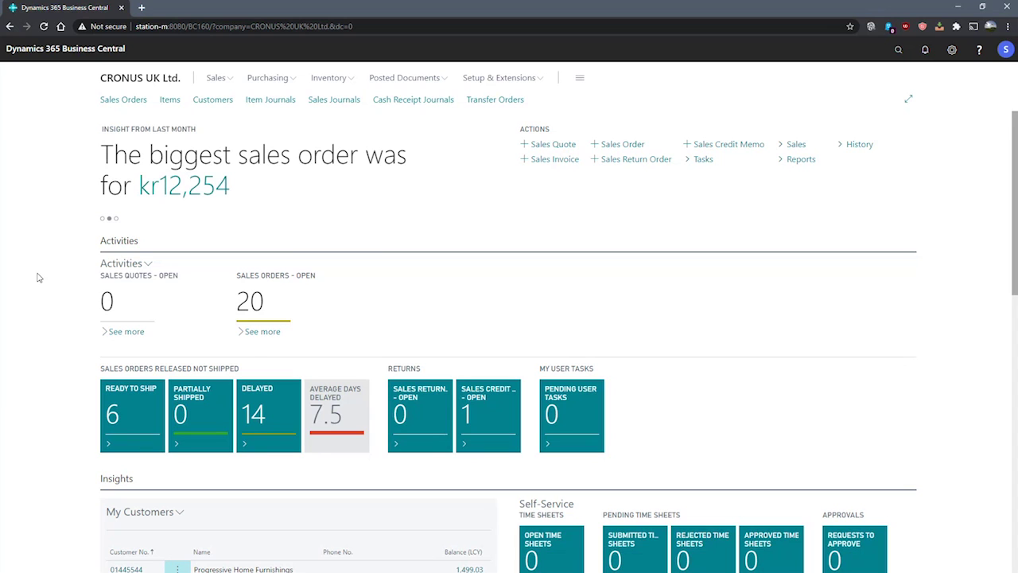
Search for account schedules and open the Account Schedules list.
left_click(898, 49)
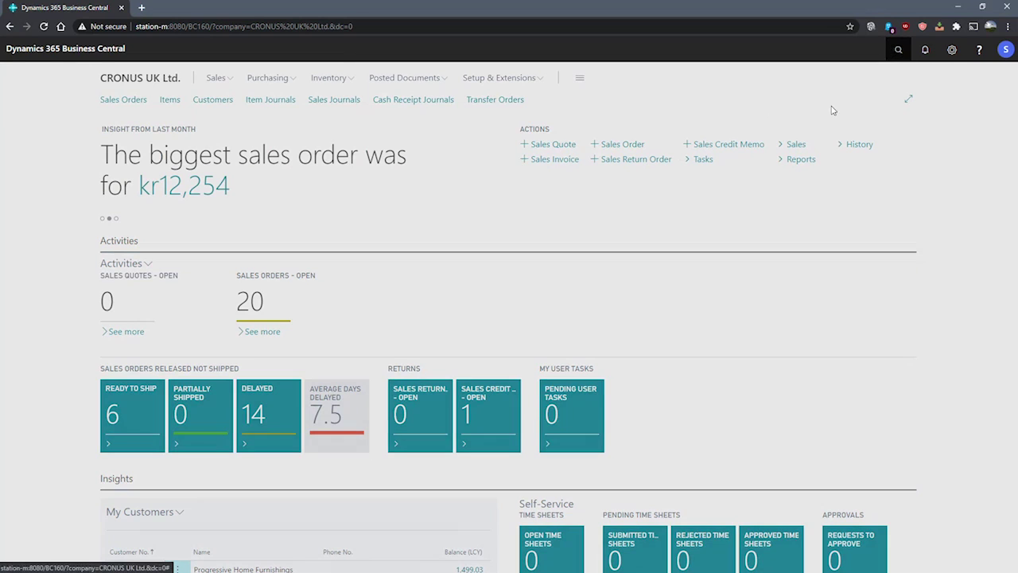
type("account schedul")
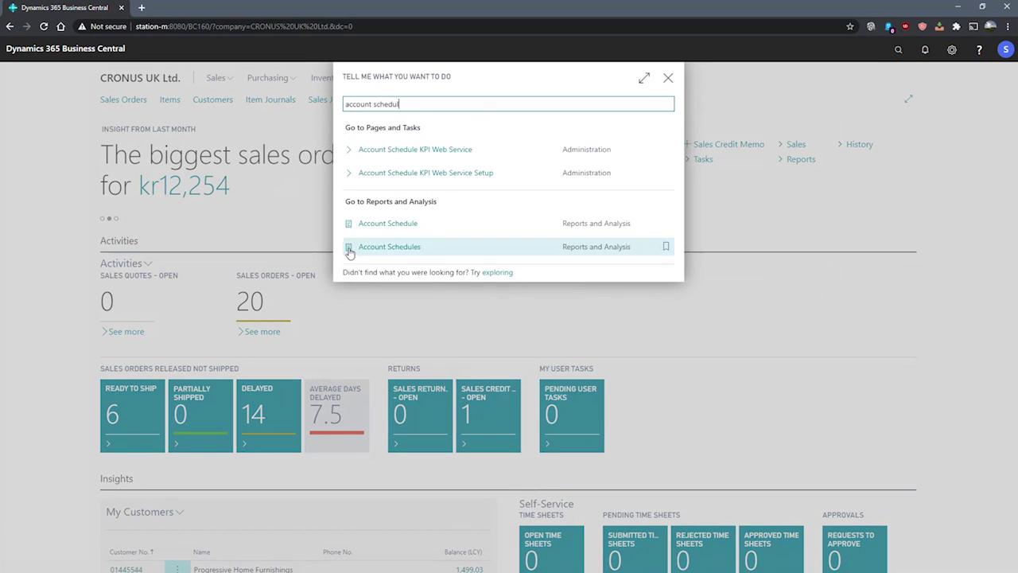
left_click(366, 251)
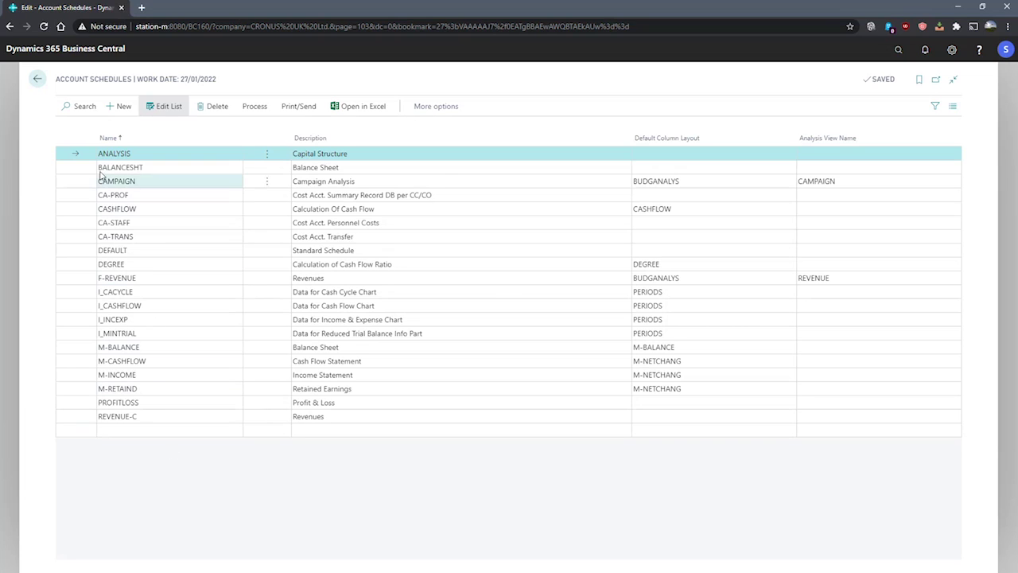
Create a new account schedule named REVENUE with the description "Revenue Report".
left_click(118, 109)
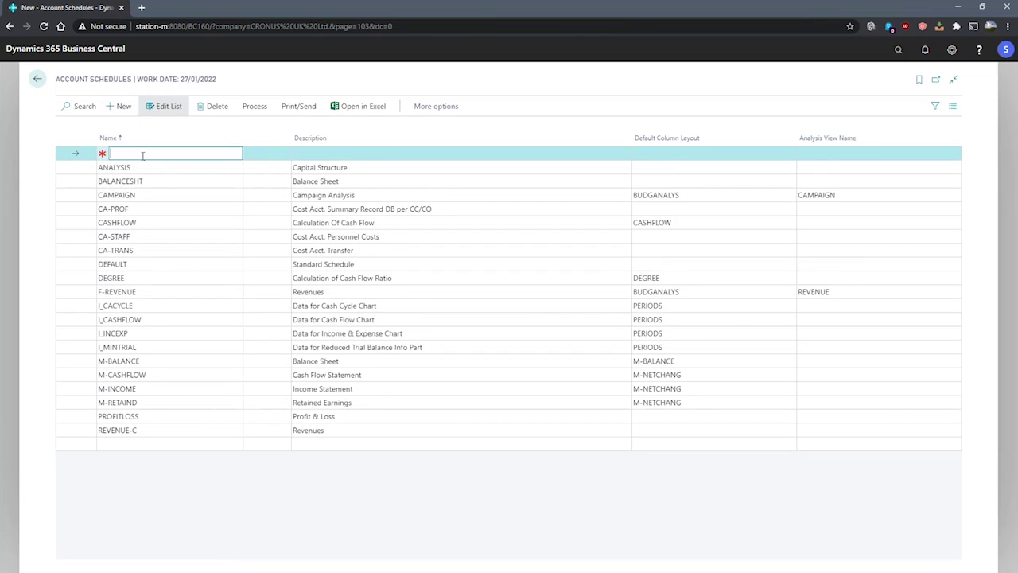
type("REVENUE")
key("Tab")
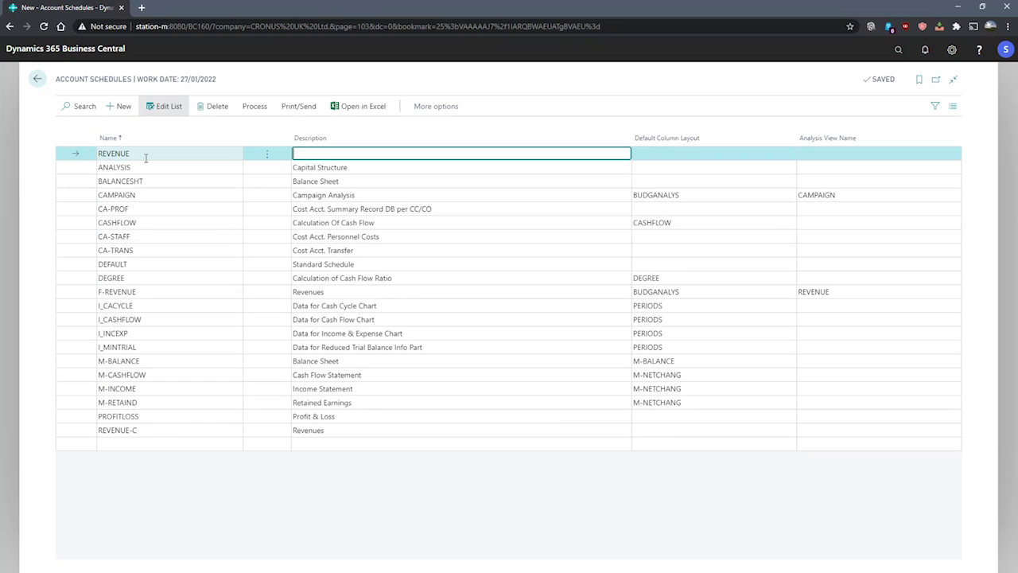
type("Revenue Report")
Open the REVENUE schedule for editing and make its first row a bold heading with the description "Revenue Report".
left_click(255, 107)
left_click(188, 137)
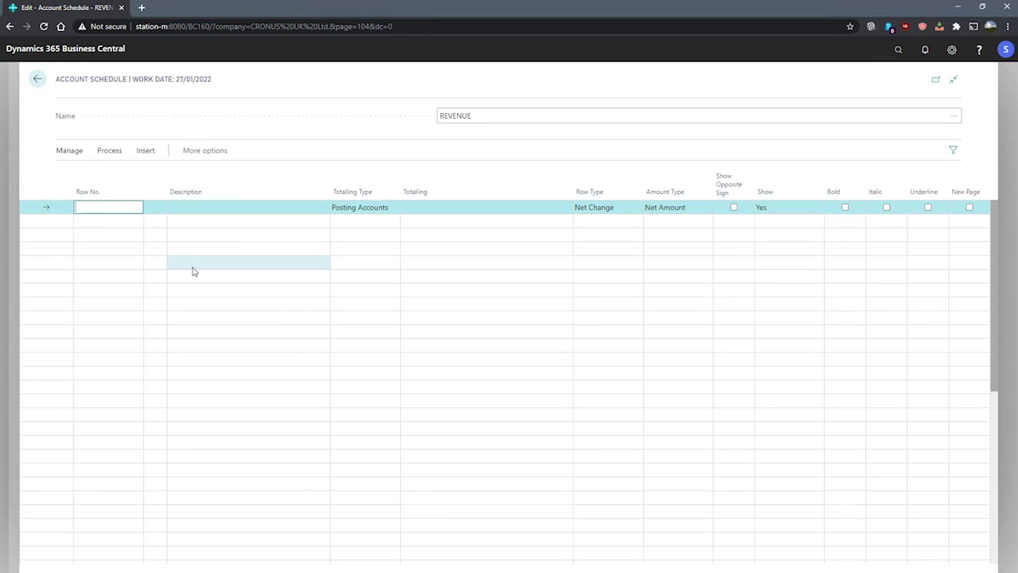
left_click(226, 206)
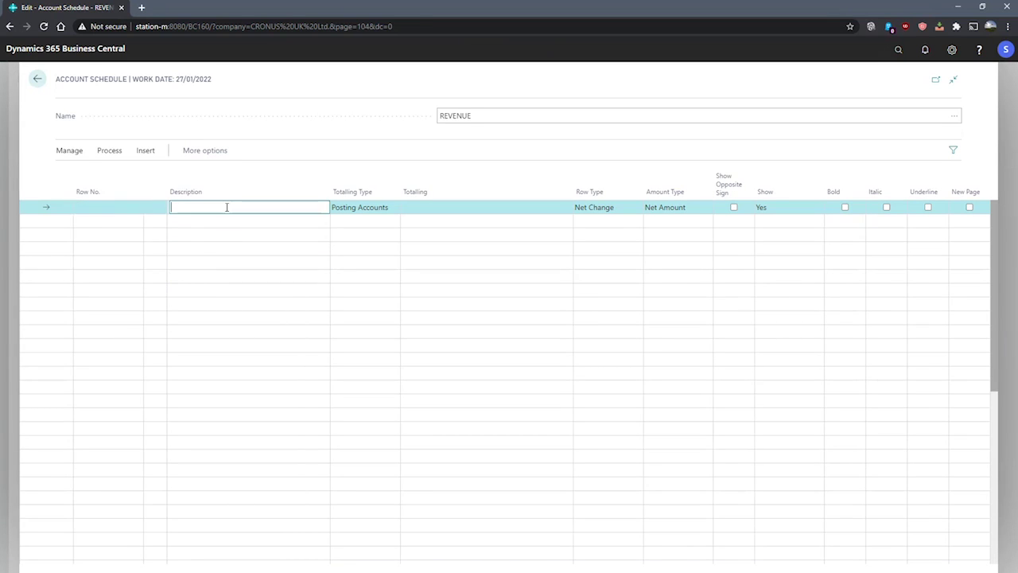
type("Revenue Report")
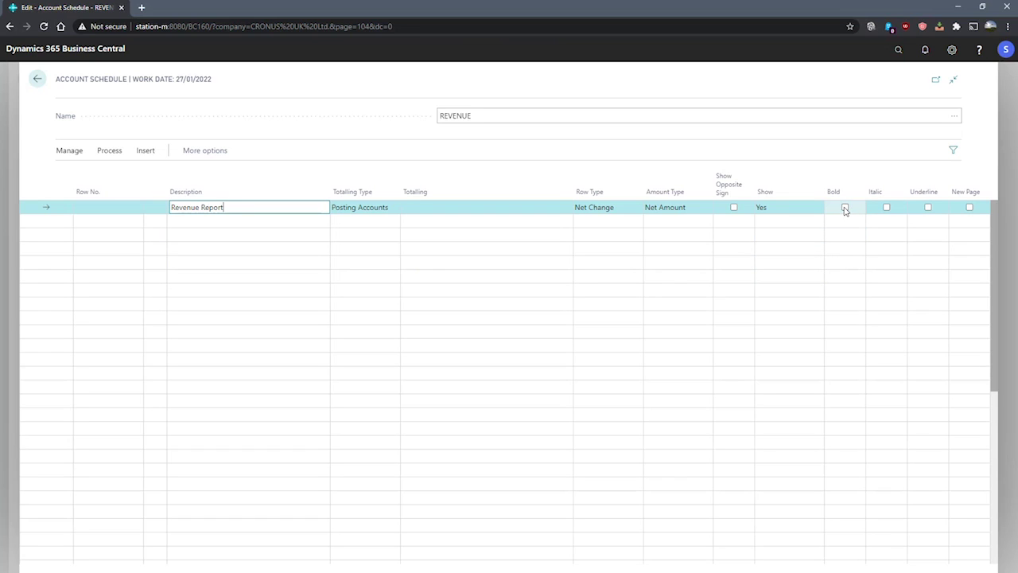
left_click(845, 208)
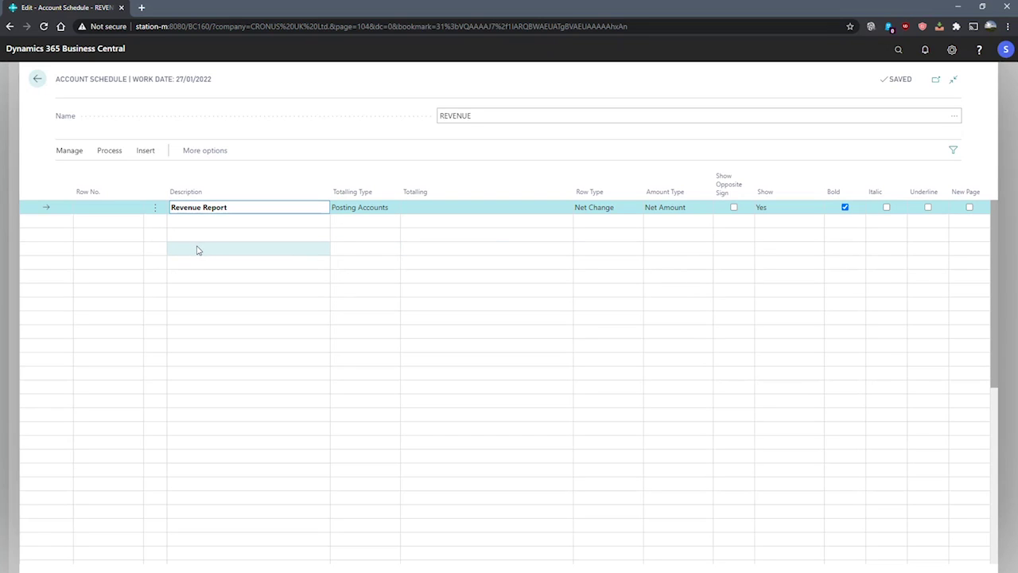
Add row RE100 with the description "Retails Sales - Domestic", leaving two blank rows below the heading.
left_click(96, 248)
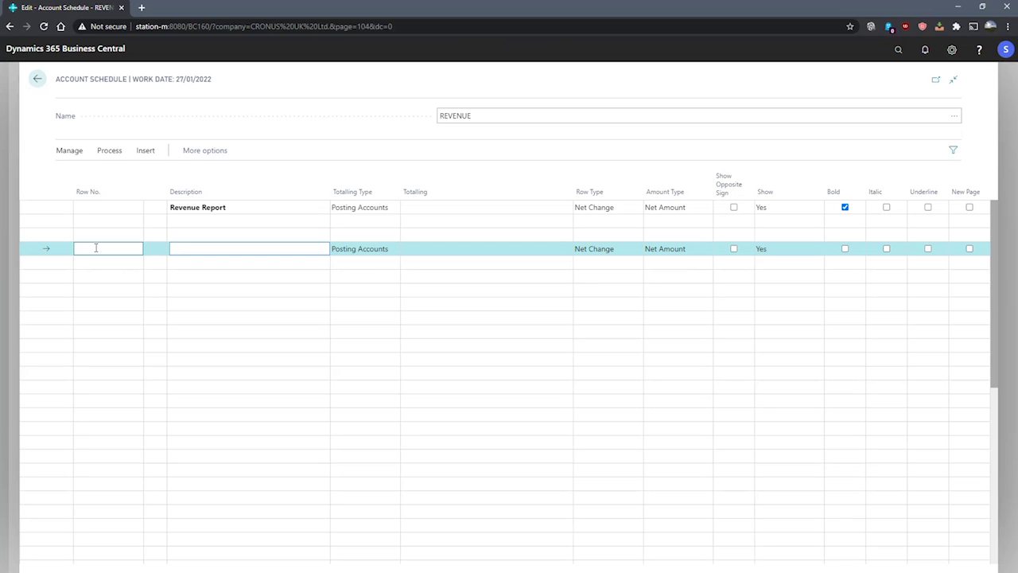
type("RE100")
left_click(279, 249)
type("Reta")
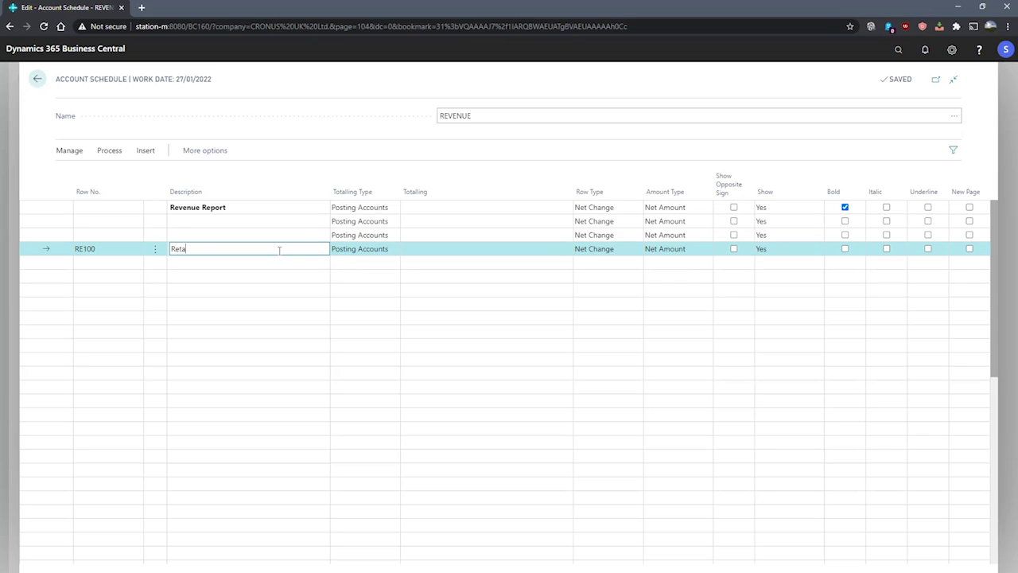
type("ils Sales - Domestic")
Set the RE100 row's totalling to G/L account 6110, Sales, Retail - Dom., chosen from the account list.
left_click(368, 251)
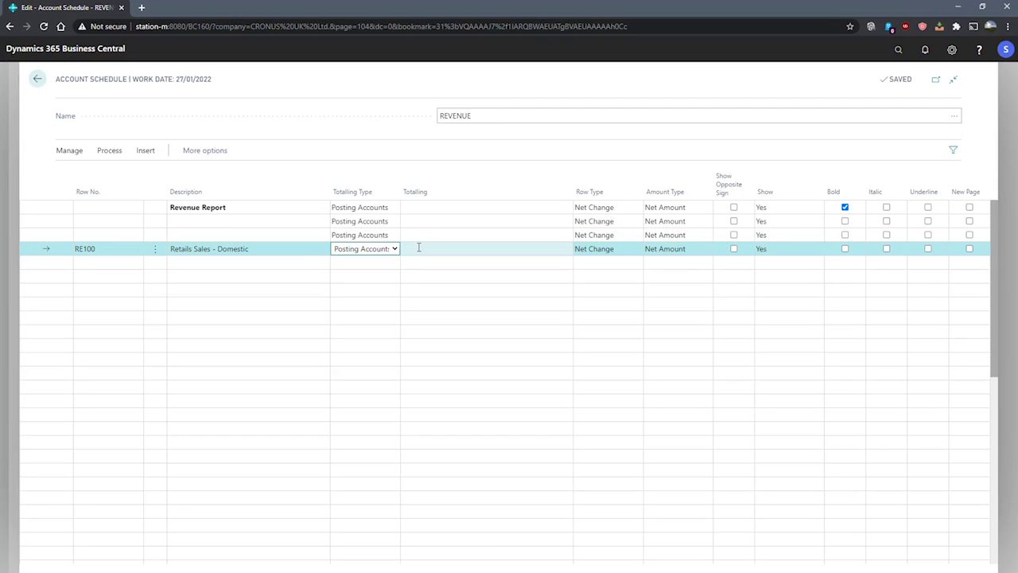
left_click(418, 248)
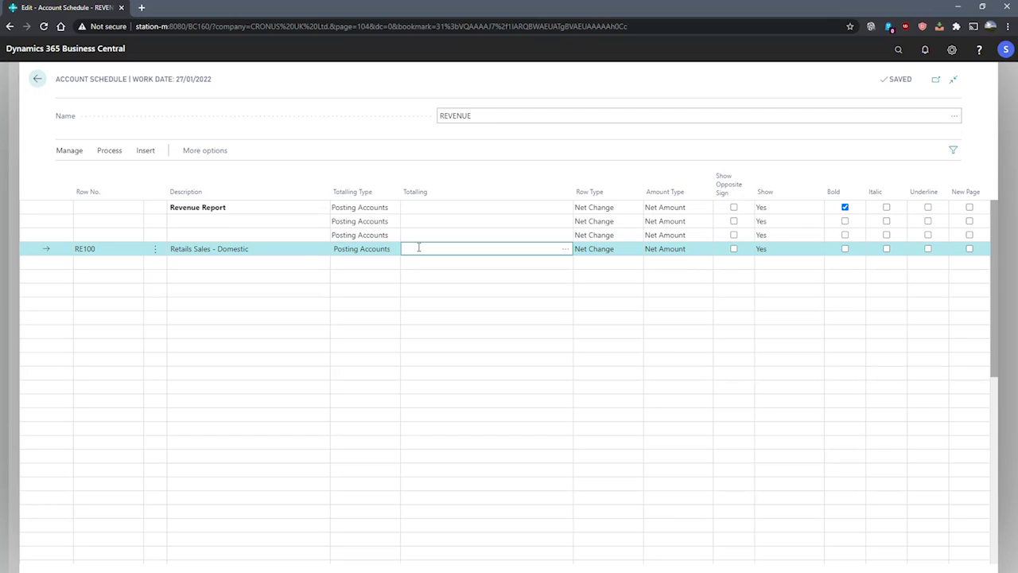
left_click(566, 251)
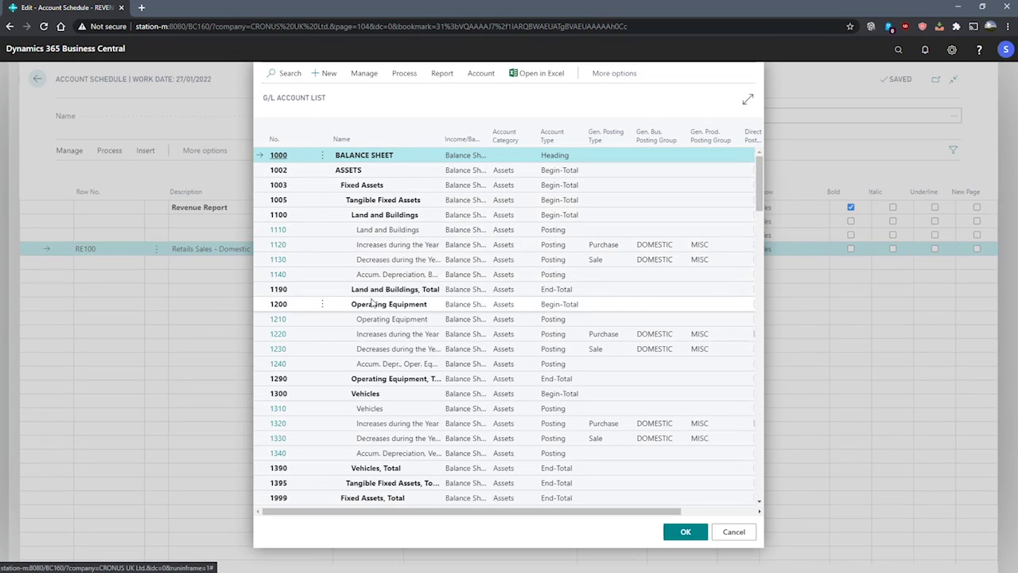
scroll(390, 306, "down", 10)
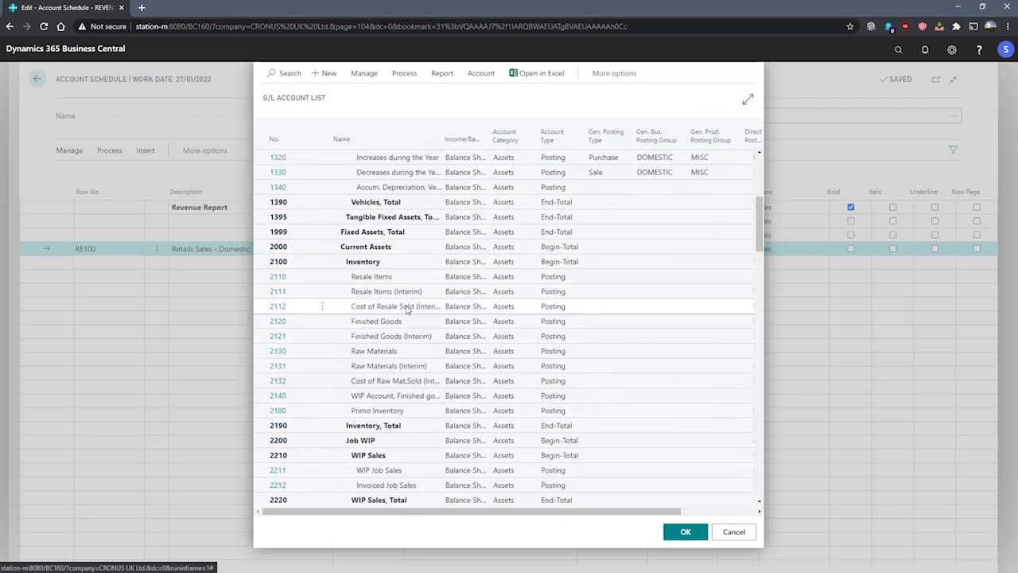
scroll(407, 311, "down", 15)
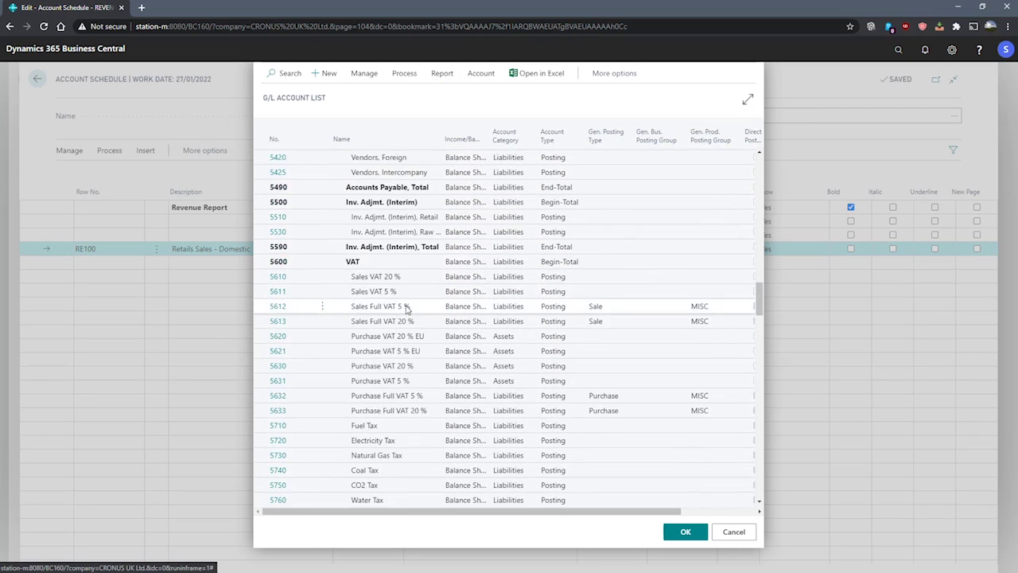
scroll(407, 310, "down", 8)
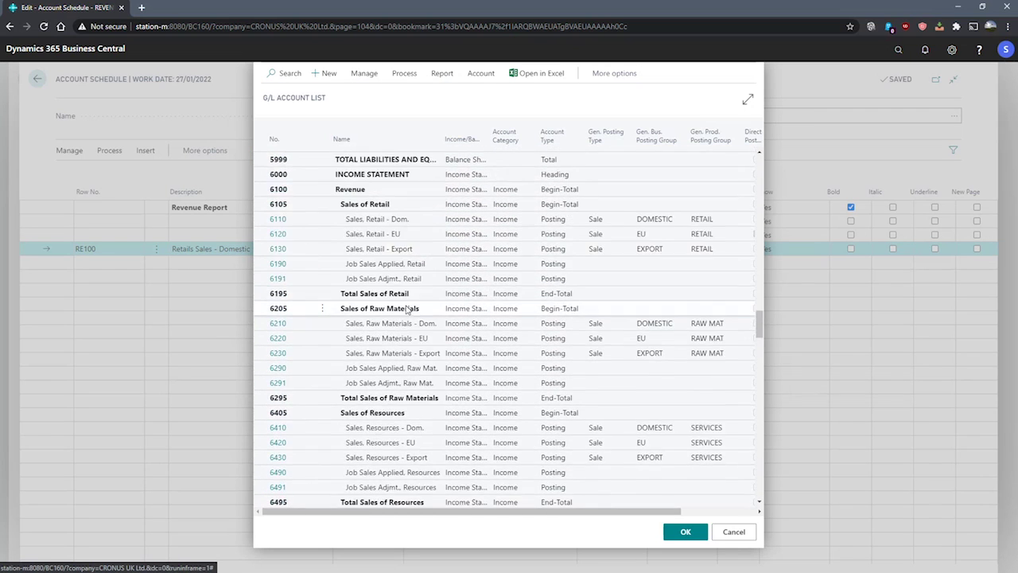
left_click(380, 223)
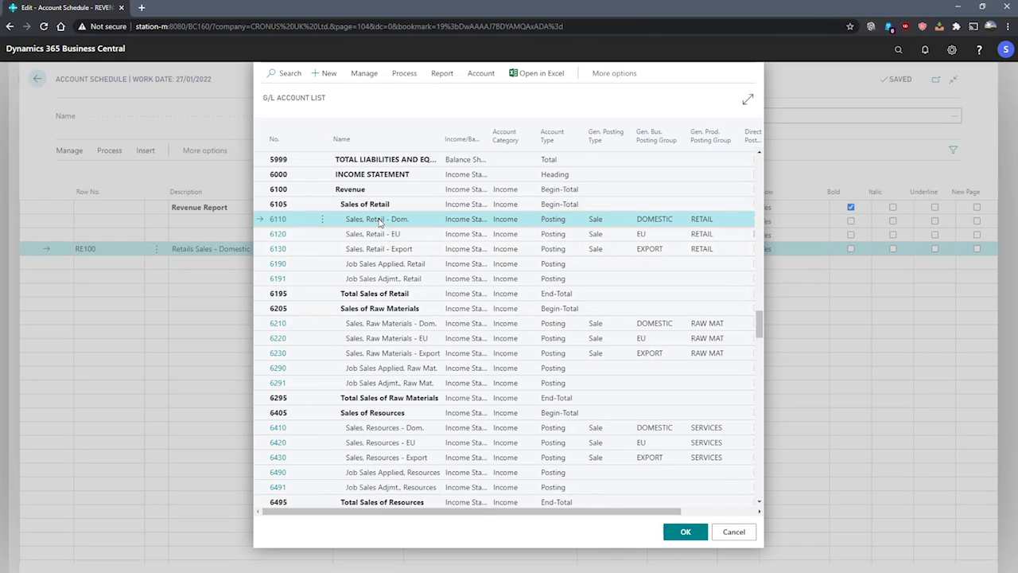
left_click(379, 249, "ctrl")
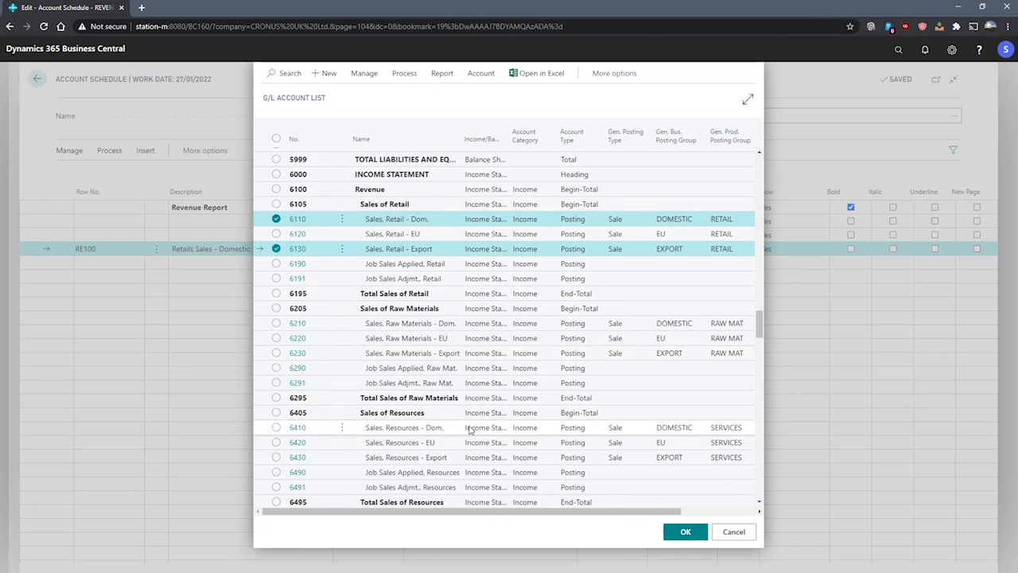
left_click(276, 248)
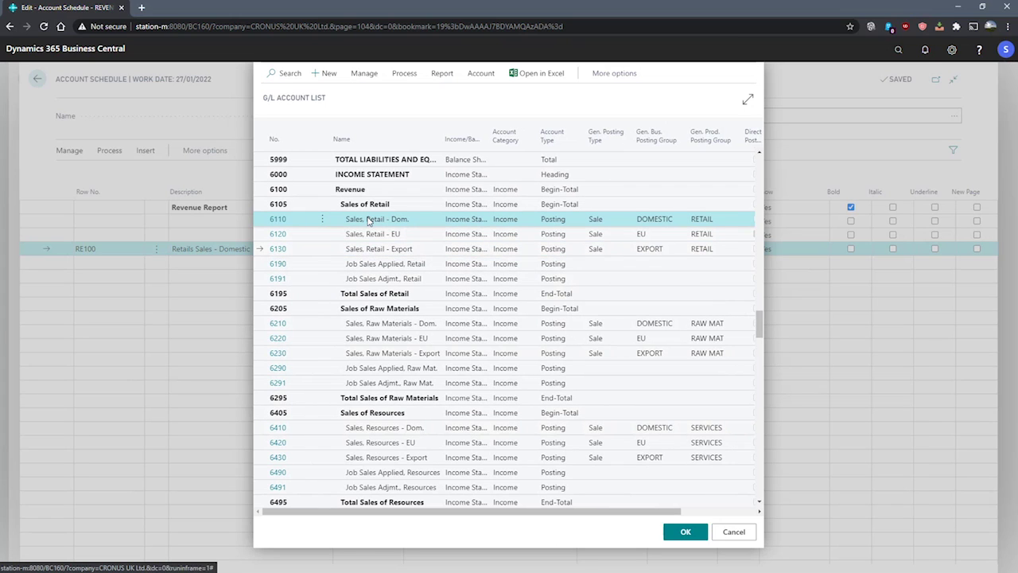
left_click(368, 222)
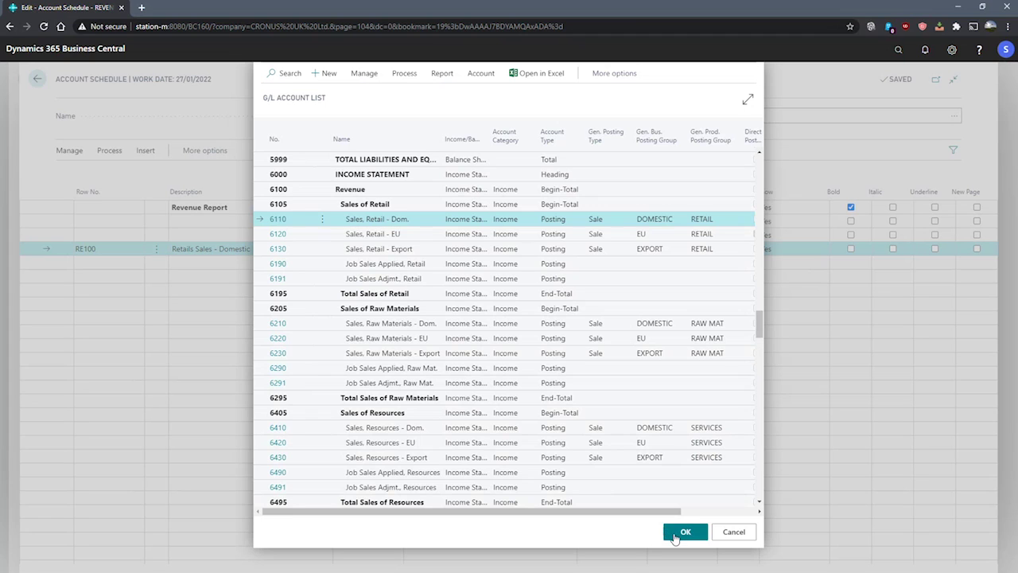
left_click(674, 535)
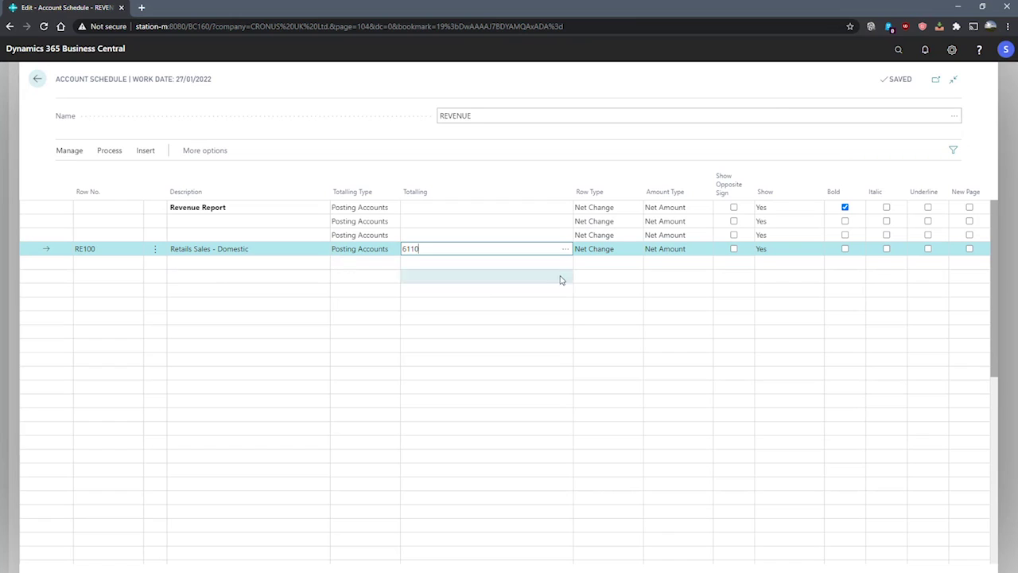
Examine the Row Type, Amount Type and Show options available for the RE100 row.
left_click(624, 250)
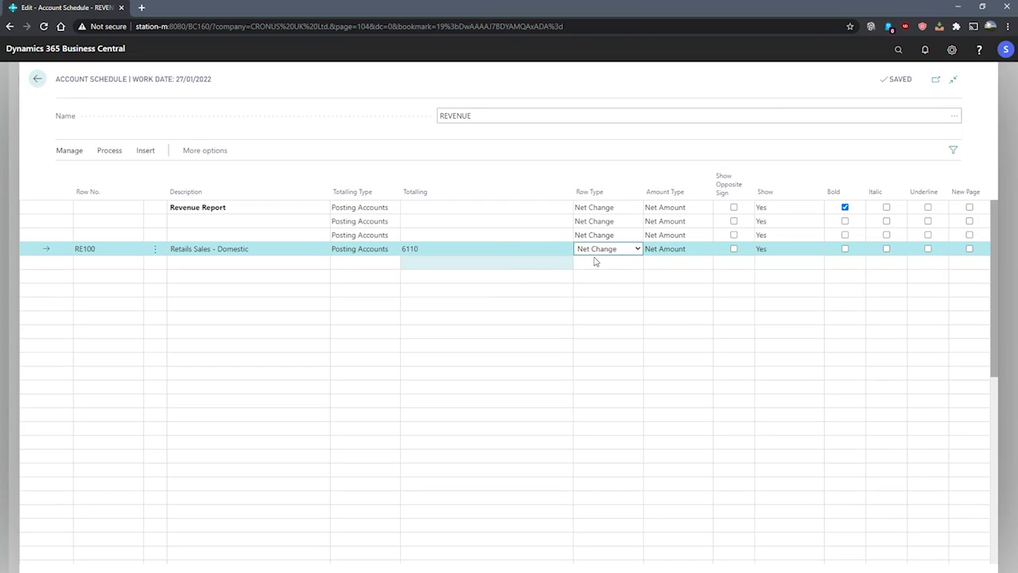
left_click(668, 249)
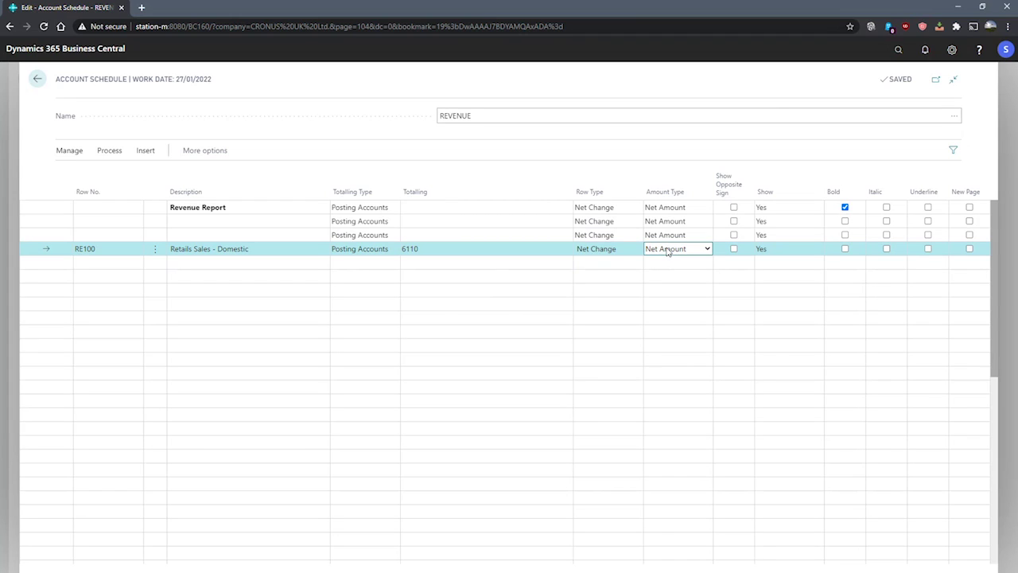
left_click(592, 290)
left_click(685, 249)
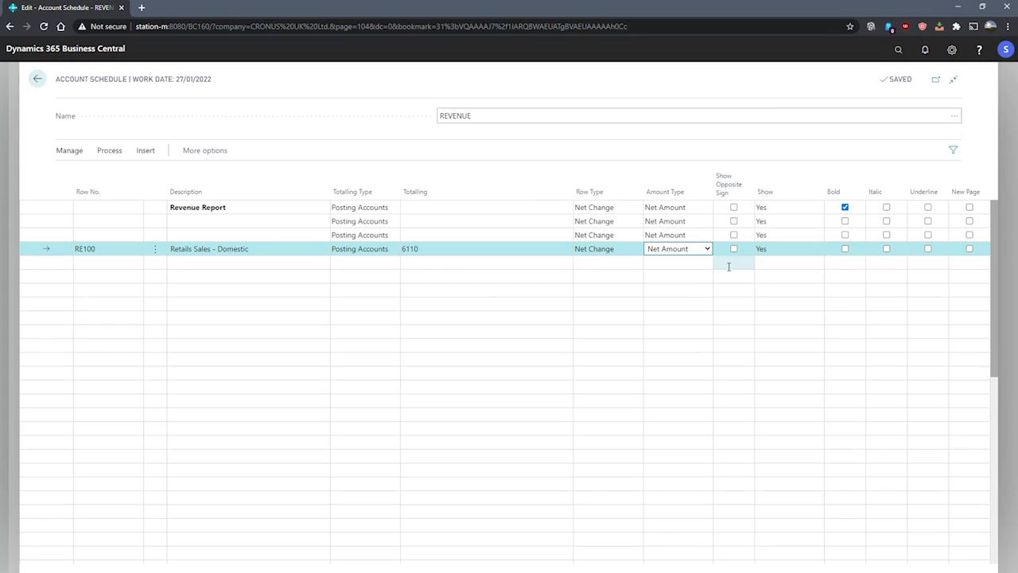
left_click(783, 249)
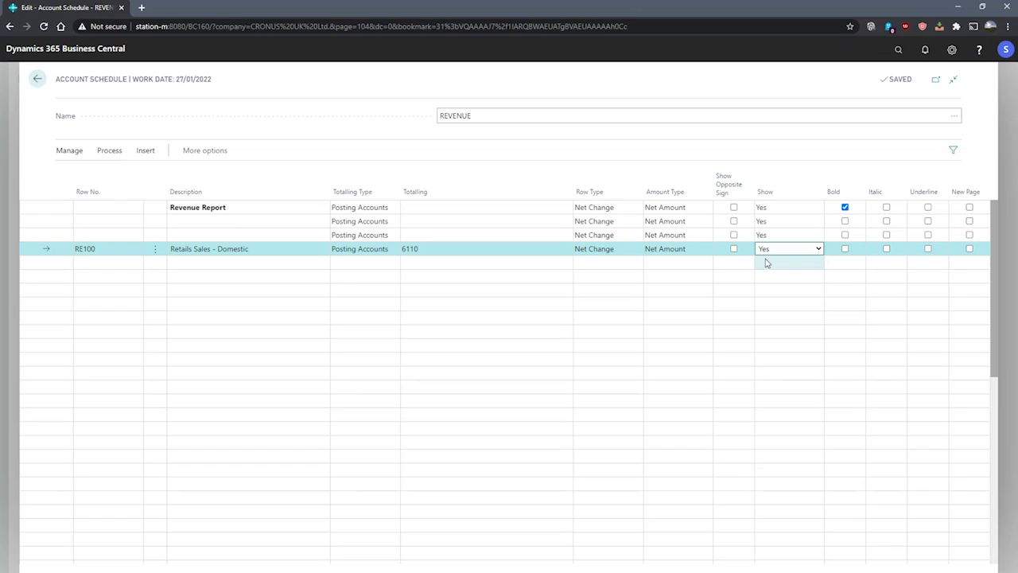
left_click(951, 50)
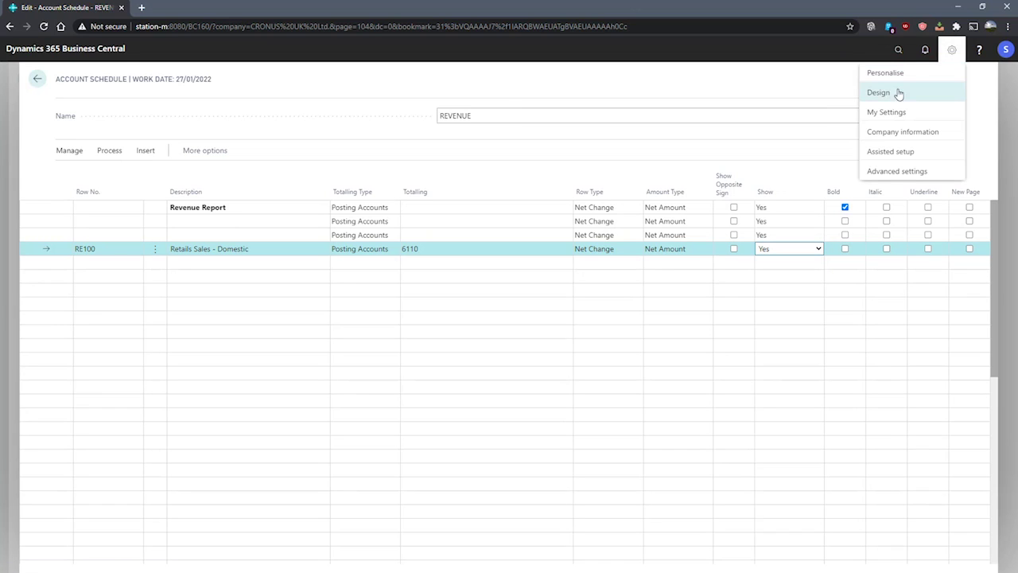
left_click(610, 93)
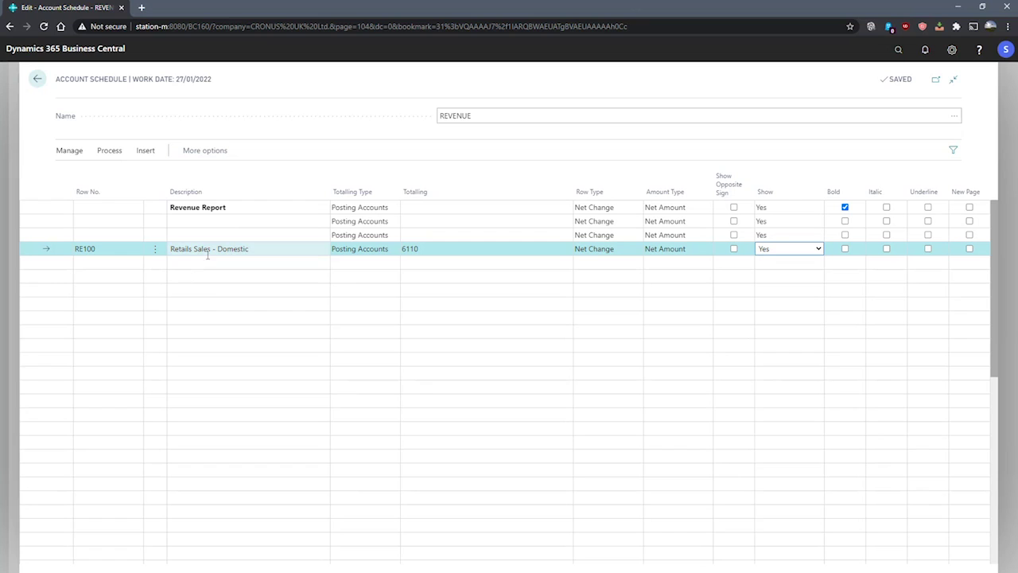
Leave the REVENUE schedule and open the REVENUE-C account schedule for editing.
key("Escape")
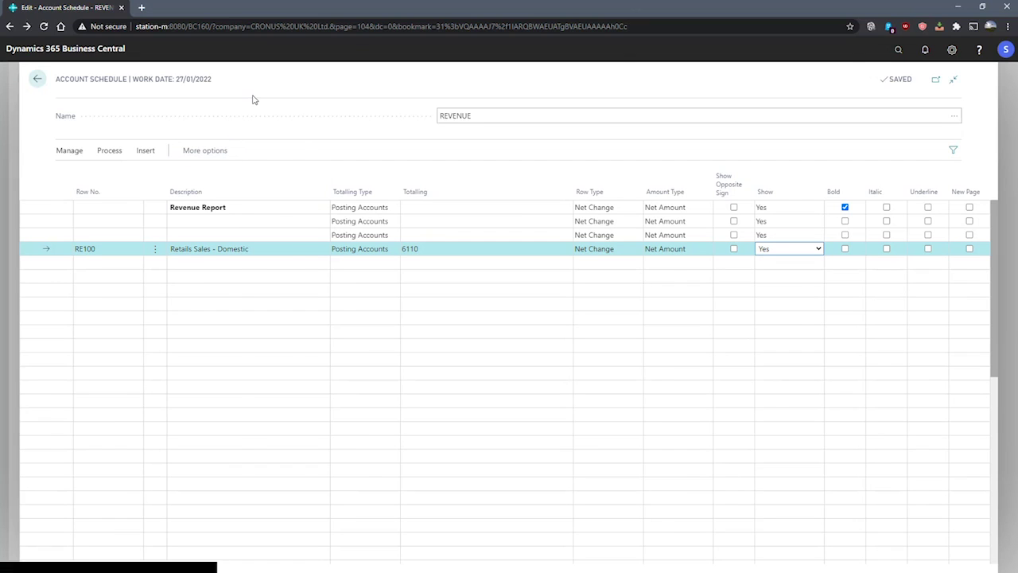
left_click(132, 430)
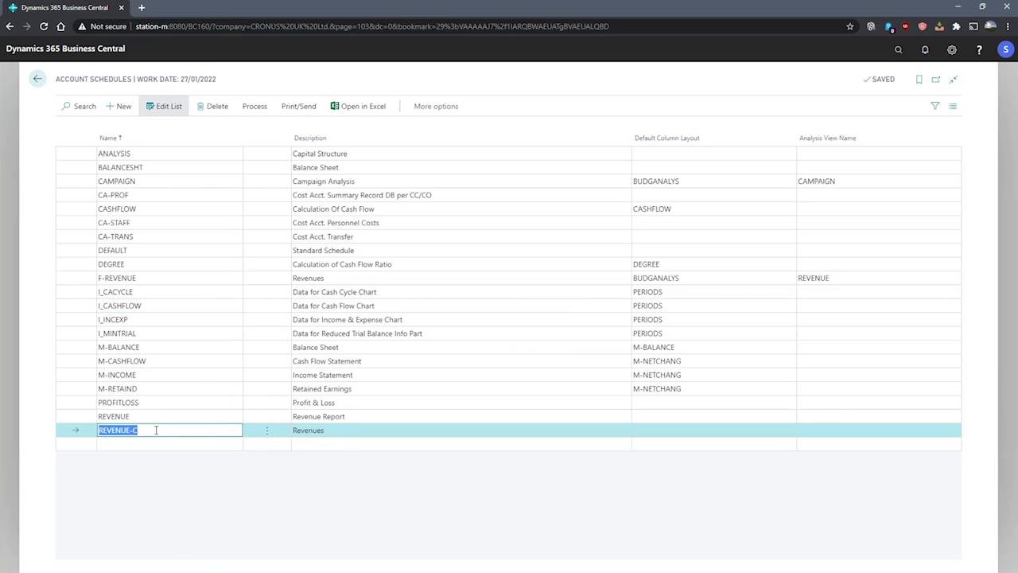
left_click(254, 107)
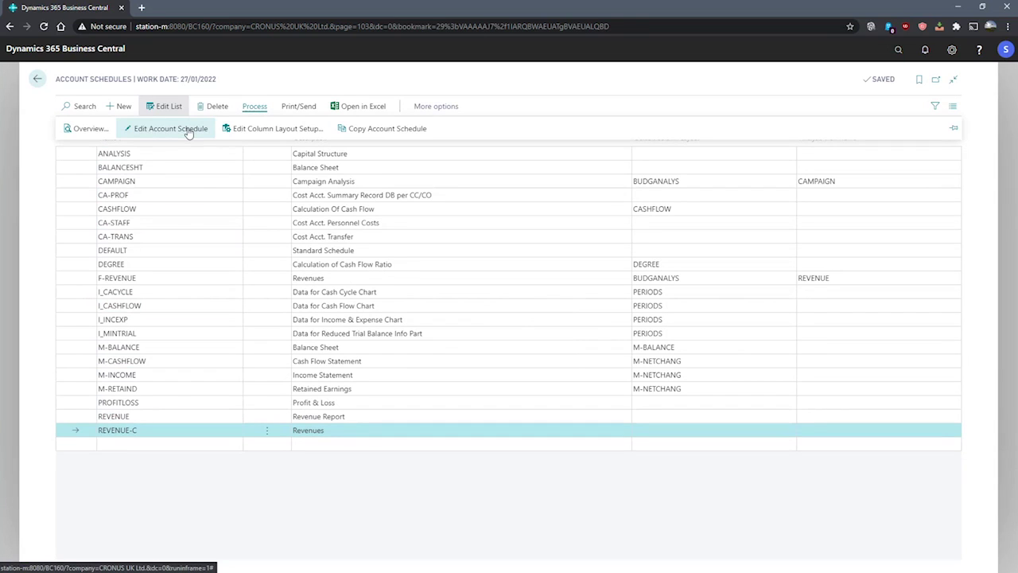
left_click(188, 130)
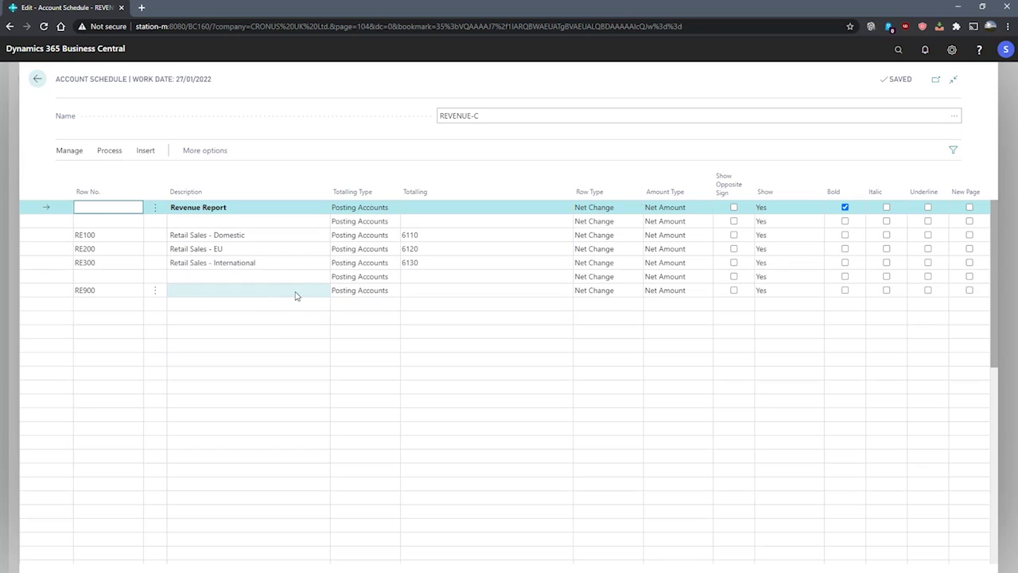
Set the RE900 row's totalling type to Formula and its description to "Total Retail Sales".
left_click(364, 292)
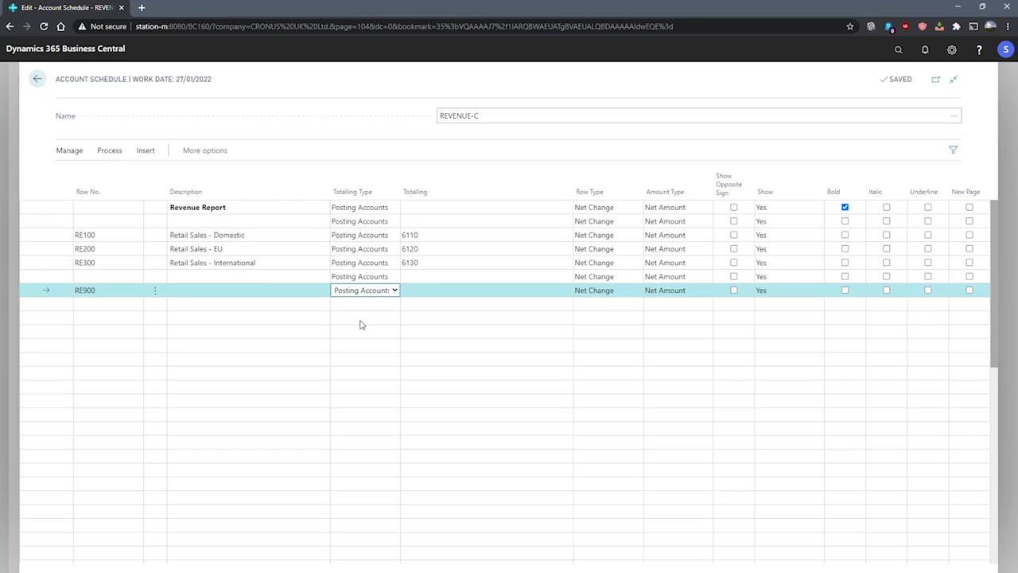
left_click(359, 325)
left_click(248, 289)
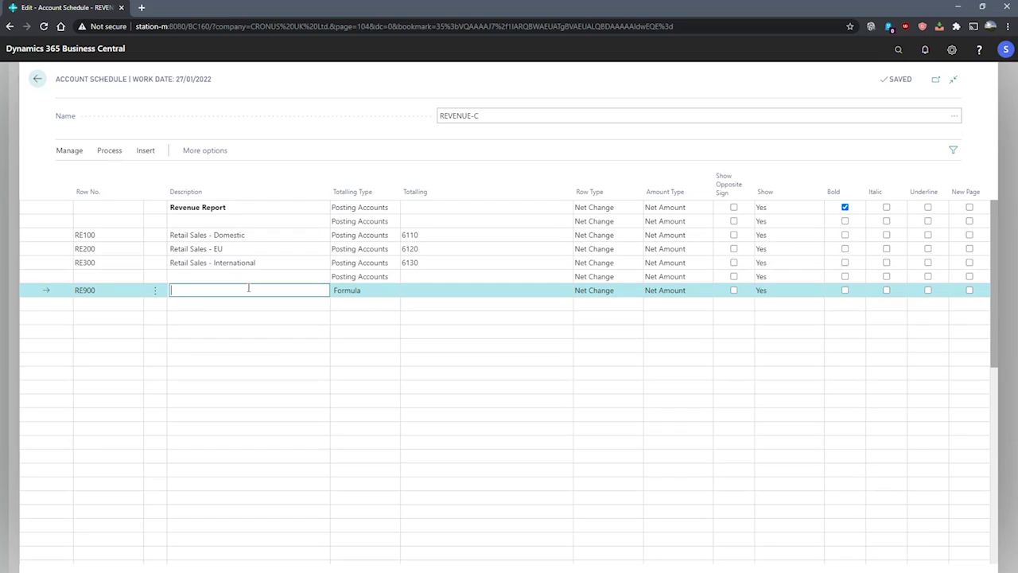
type("Total Retail Sales")
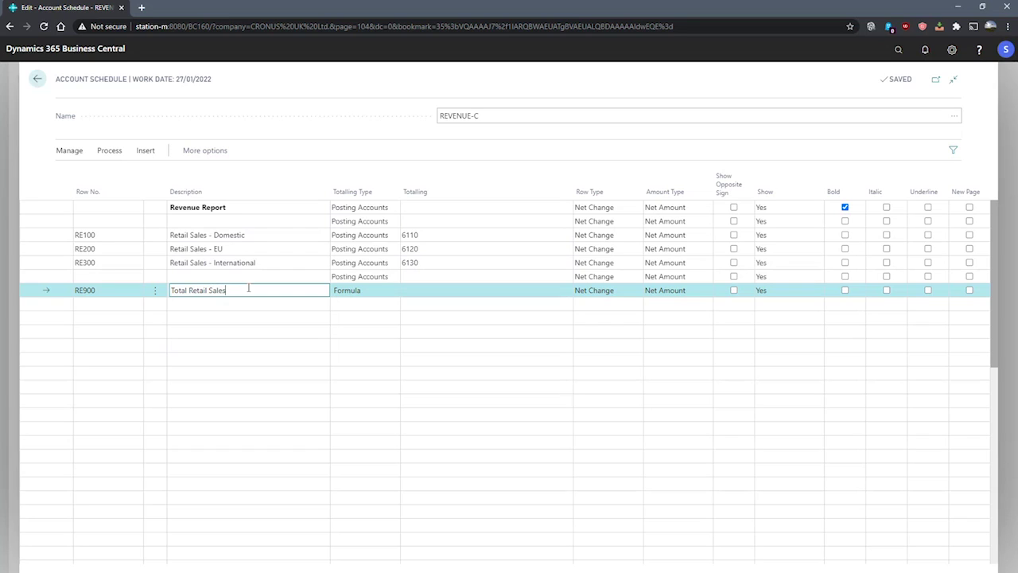
Enter the totalling range RE100..RE800 for the RE900 row and format the row as bold and underlined.
left_click(422, 291)
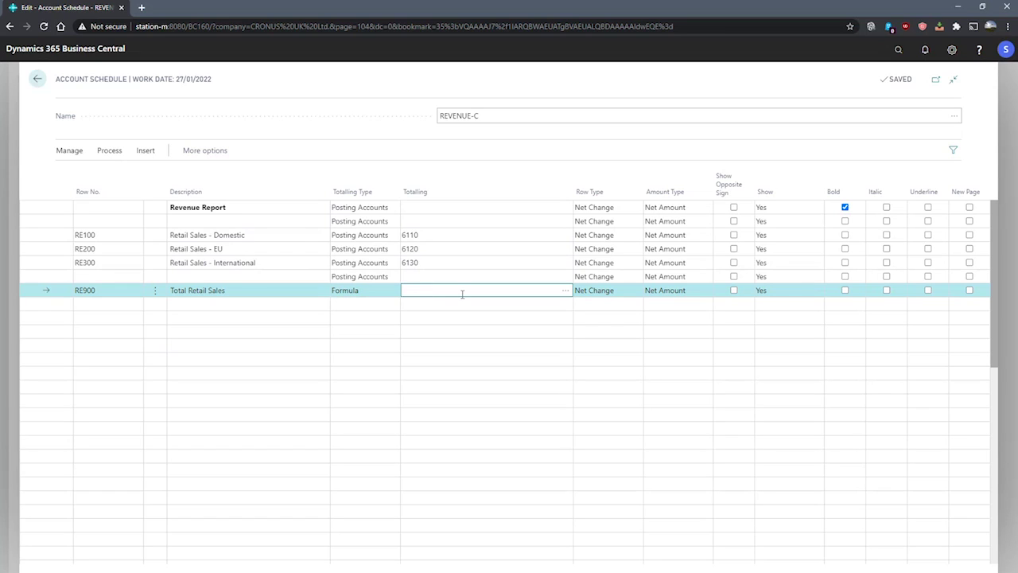
type("RE100..RE800")
left_click_drag(443, 291, 402, 291)
left_click(460, 291)
left_click(845, 290)
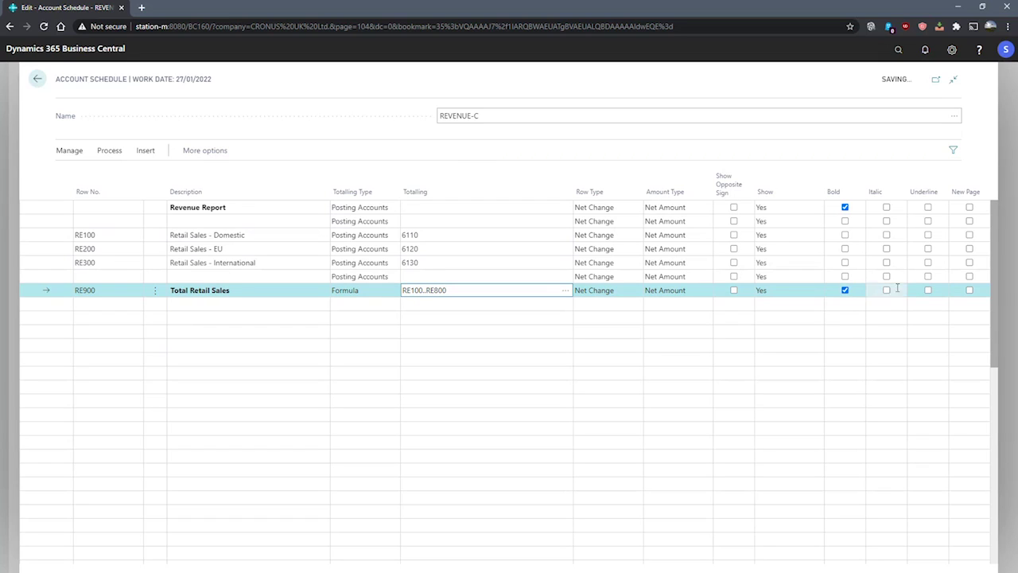
left_click(927, 290)
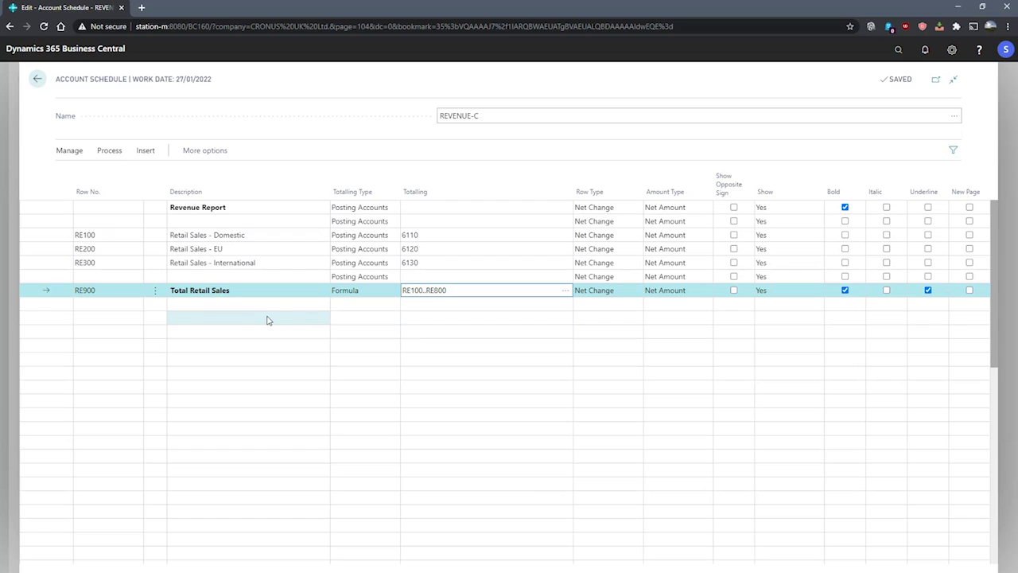